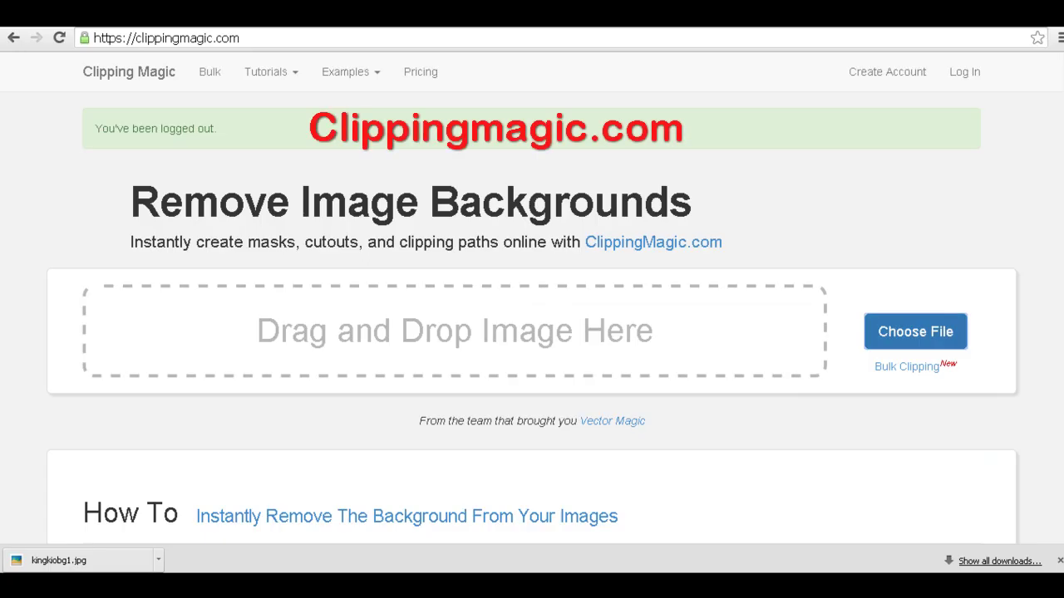
Select and then deselect the address bar on the clippingmagic.com homepage
click(253, 39)
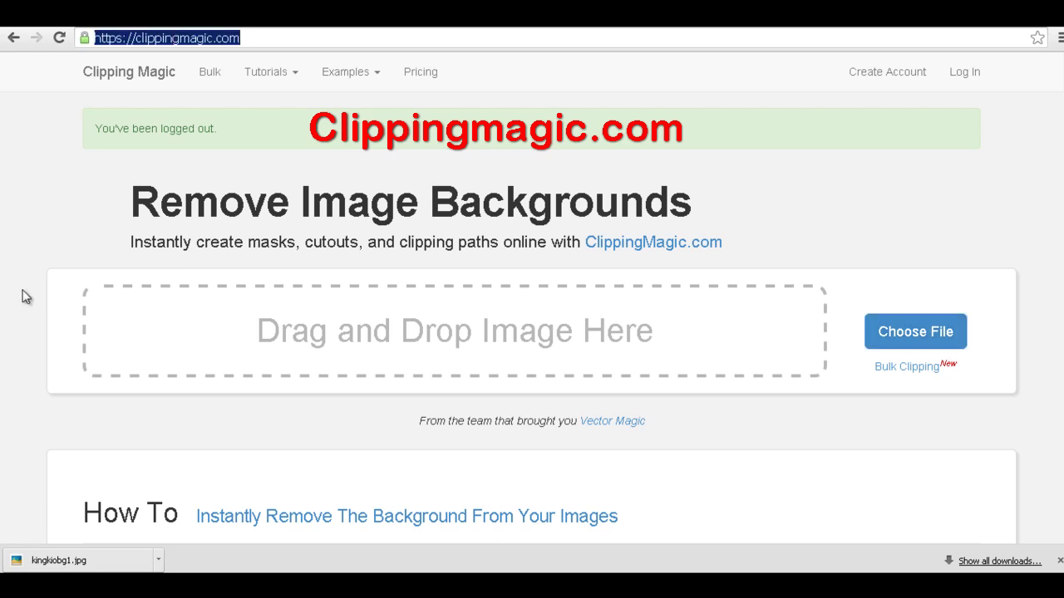
click(59, 246)
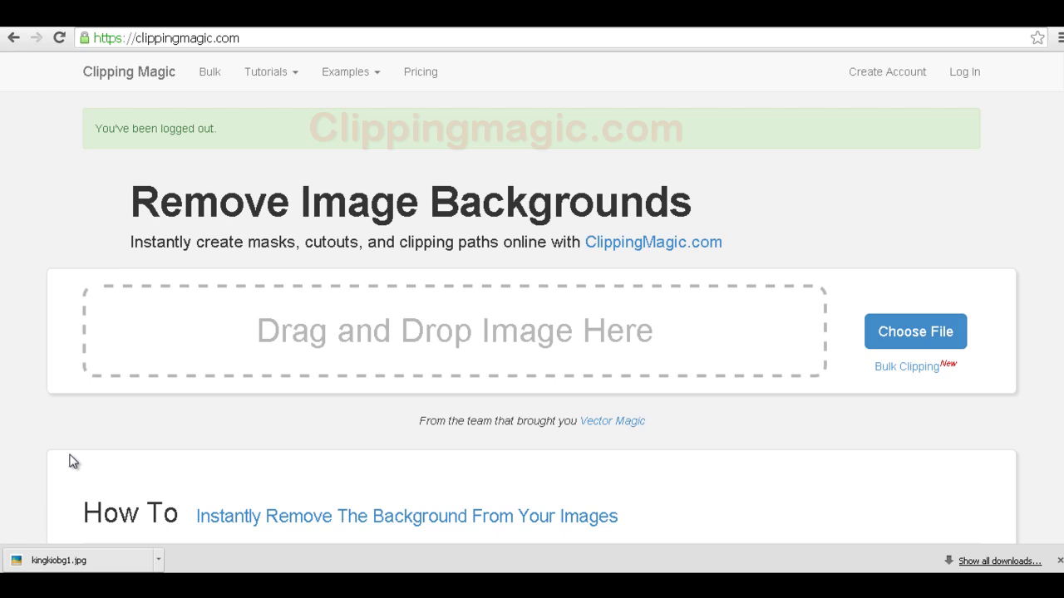
Upload the downloaded King Kong vs T-rex JPG into Clipping Magic and pick the green keep tool
drag(117, 564, 435, 341)
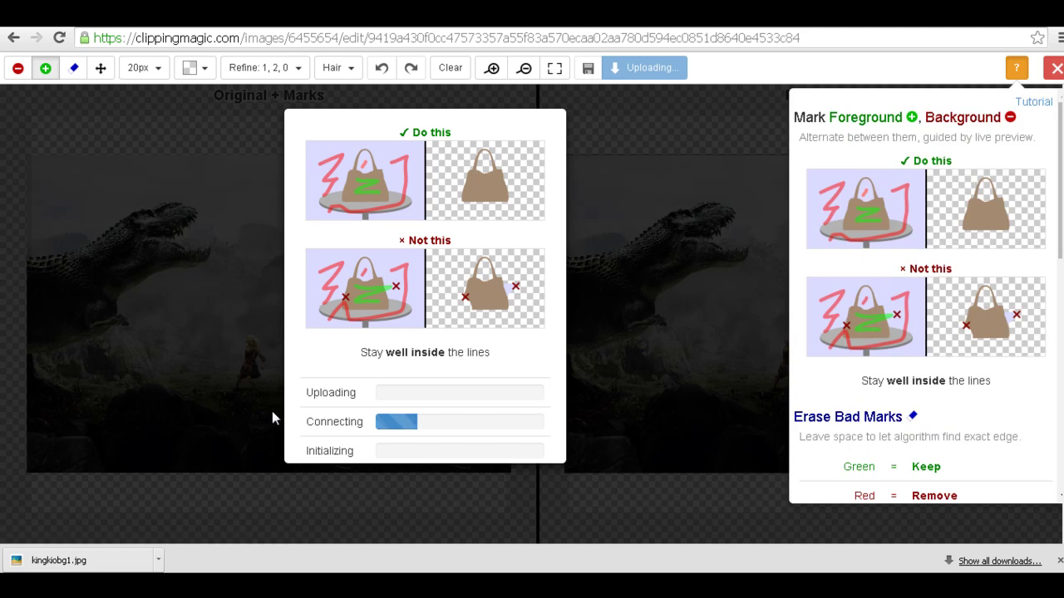
click(1059, 562)
key(g)
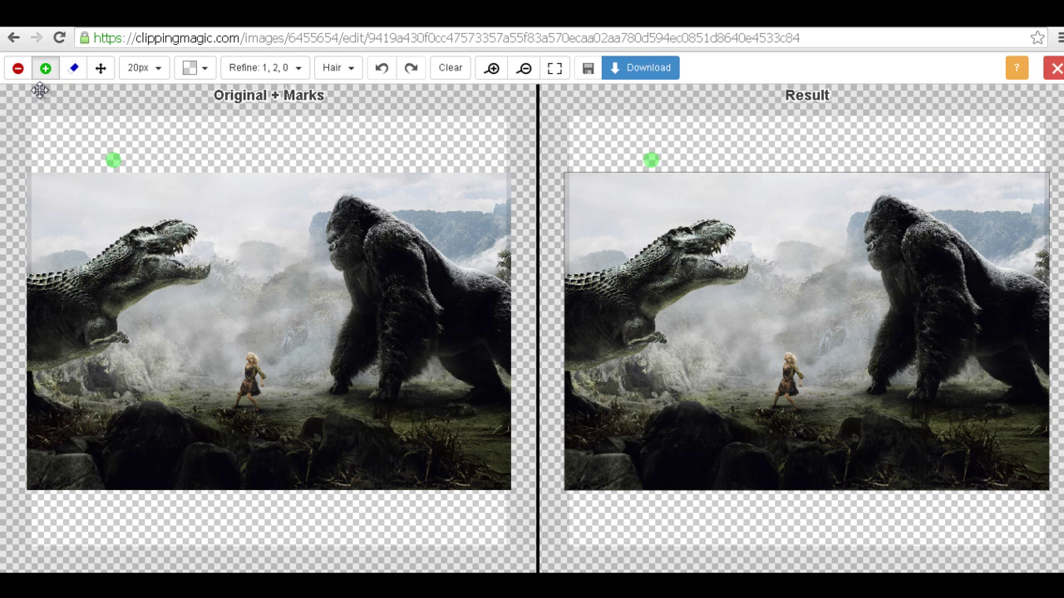
Paint green keep marks over the dinosaur's neck, the ground and the gorilla, then choose a thinner brush
click(96, 264)
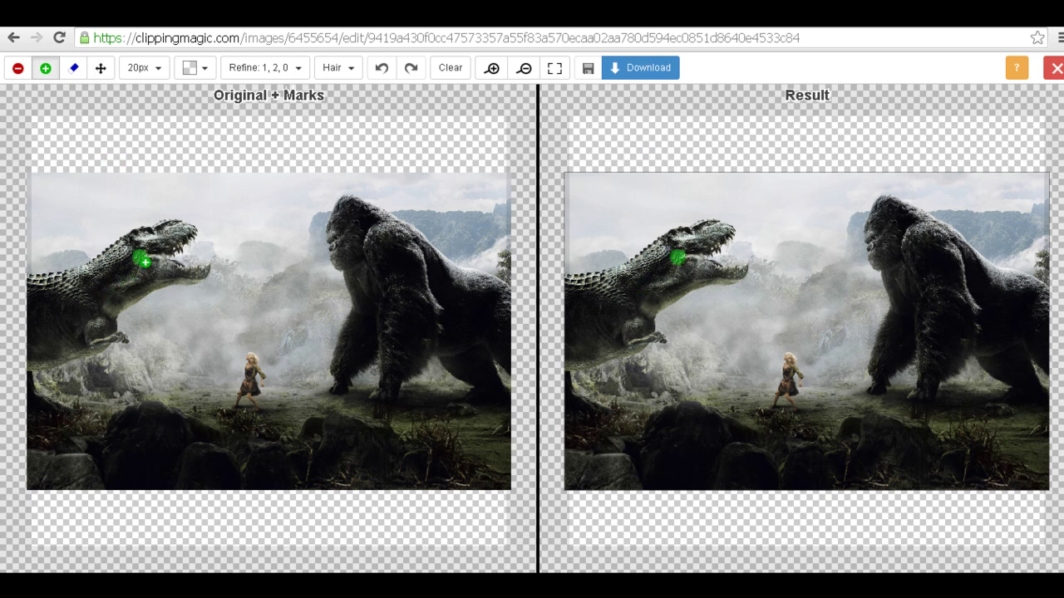
drag(139, 256, 41, 326)
mouse_move(51, 410)
mouse_down()
mouse_move(376, 446)
mouse_move(405, 437)
mouse_up()
click(348, 229)
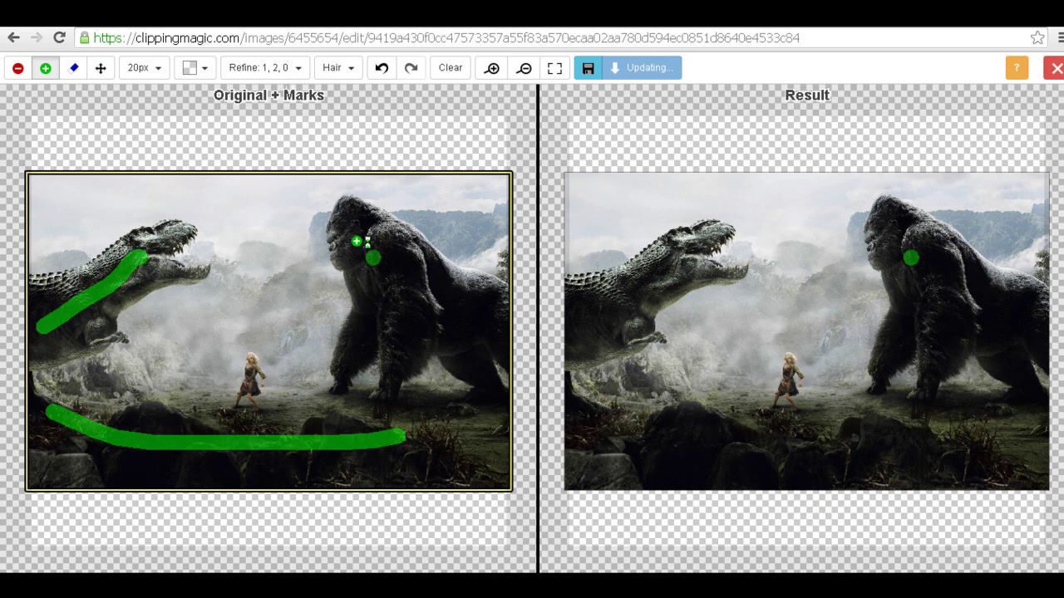
drag(396, 291, 478, 374)
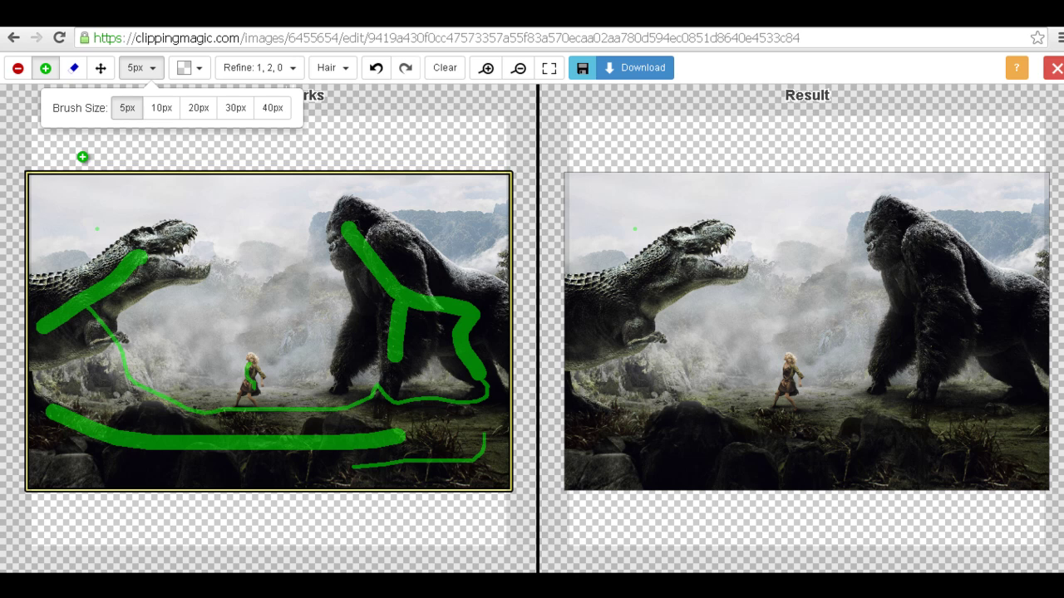
click(18, 69)
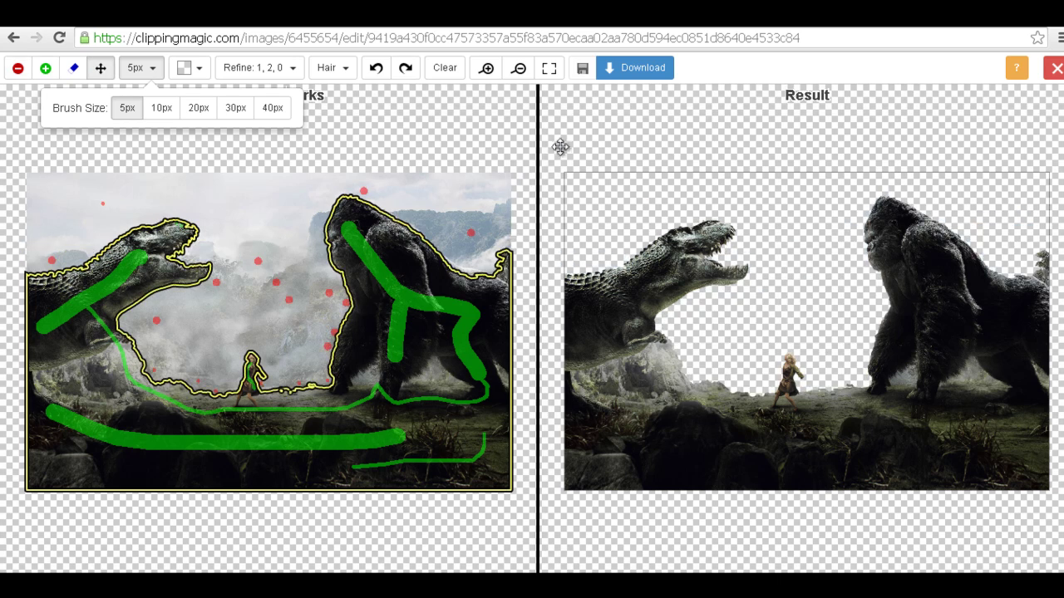
Capture the Result image region with Greenshot and open it maximized in the image editor
key(Print)
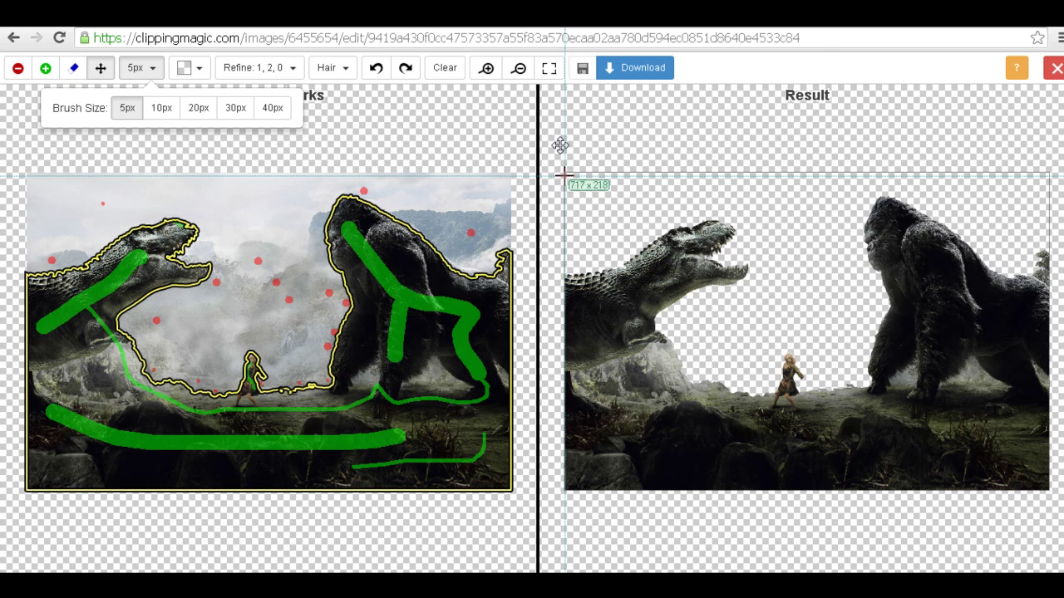
mouse_move(565, 175)
mouse_down()
mouse_move(985, 465)
mouse_move(1045, 487)
mouse_up()
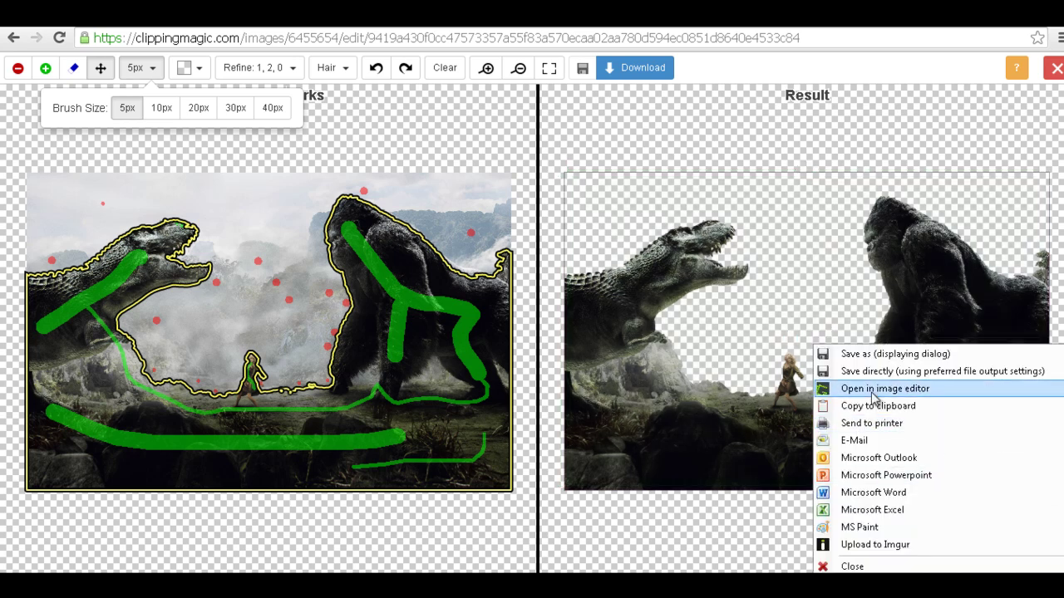
click(870, 391)
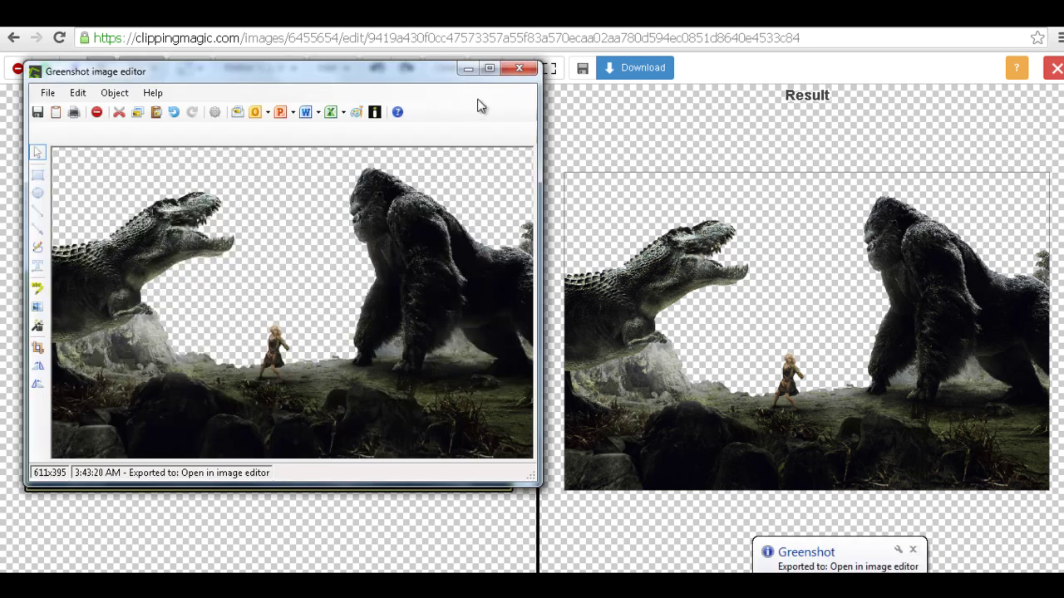
click(490, 69)
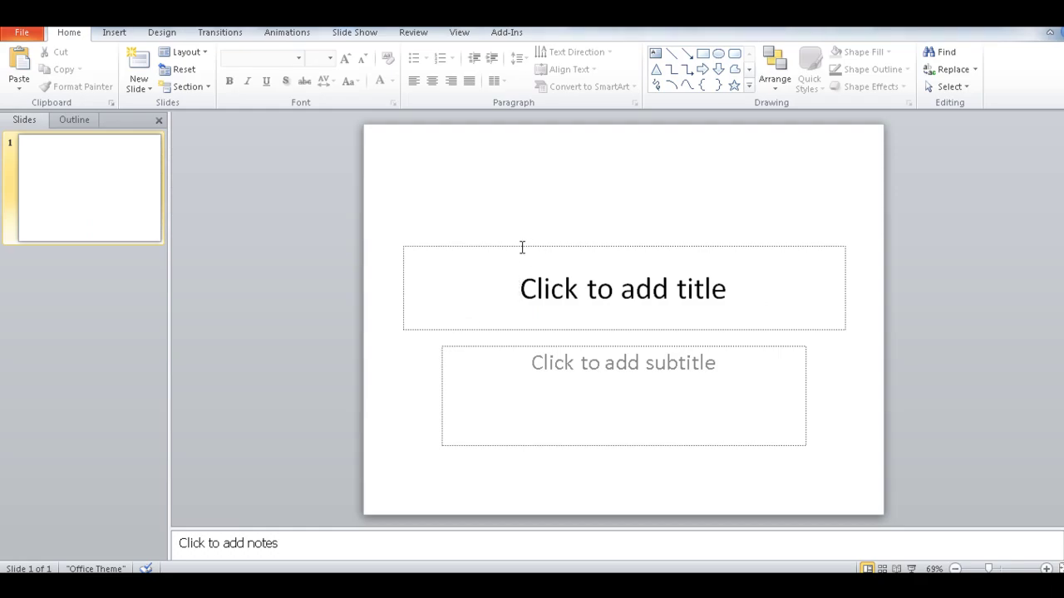
Cut the title and subtitle placeholders from the PowerPoint title slide
click(530, 245)
right_click(531, 245)
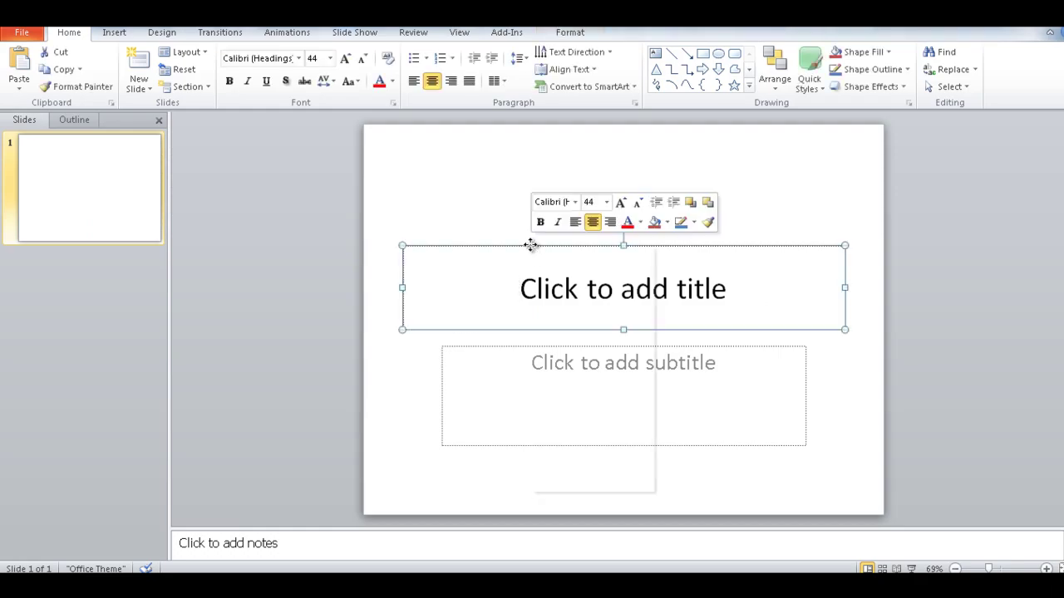
click(552, 253)
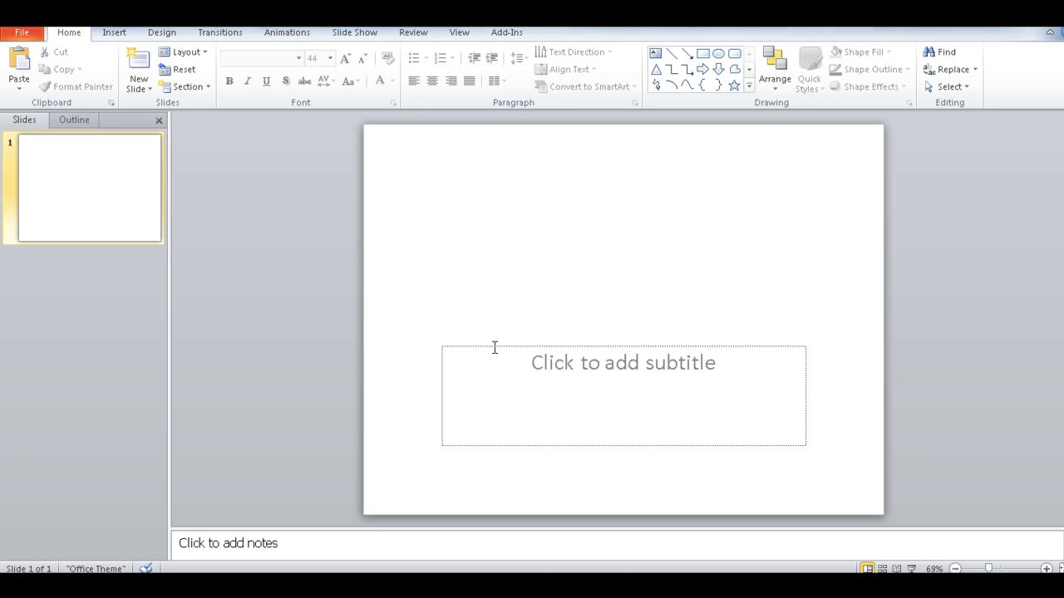
click(493, 349)
right_click(492, 348)
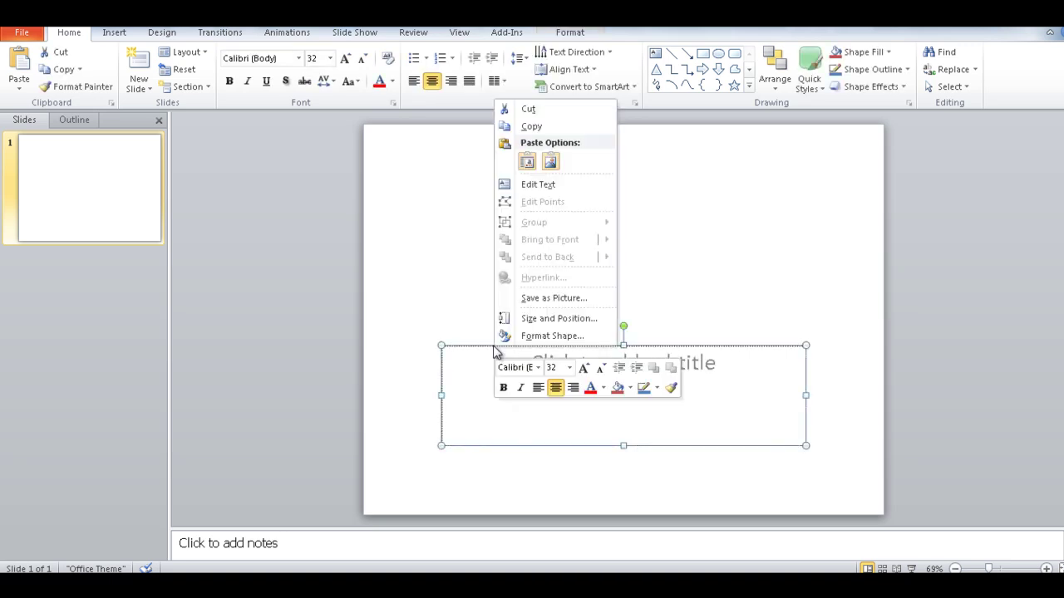
click(536, 109)
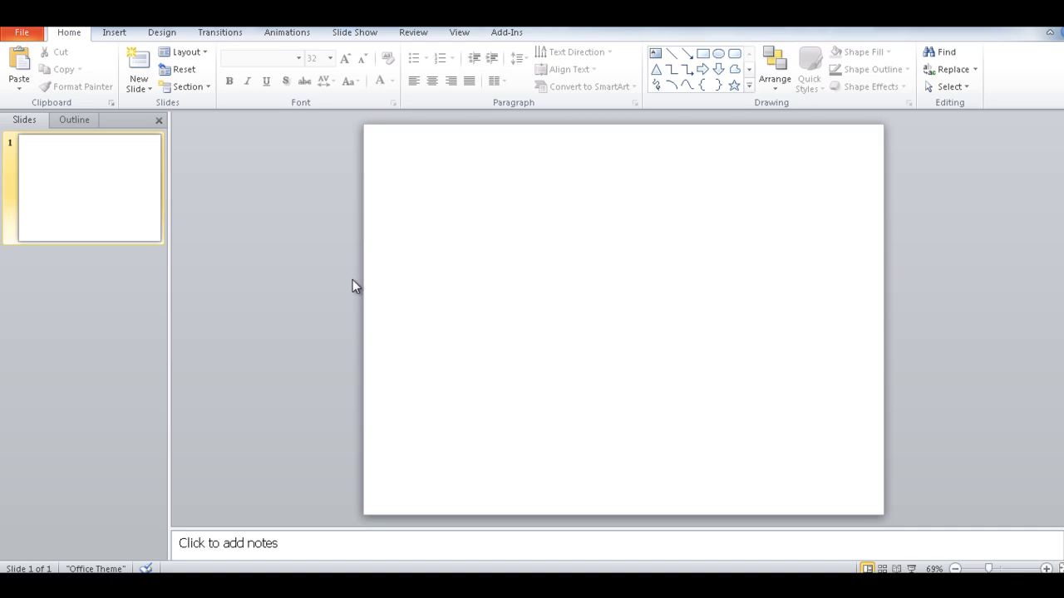
Insert the clipped King Kong picture and drag its corners to span nearly the full slide width
click(113, 35)
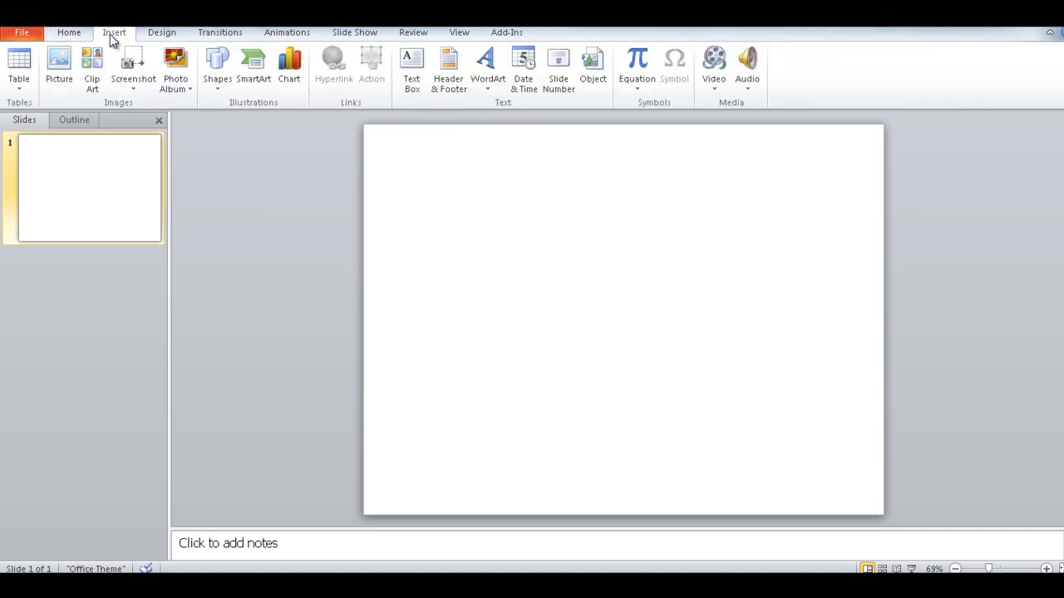
click(55, 77)
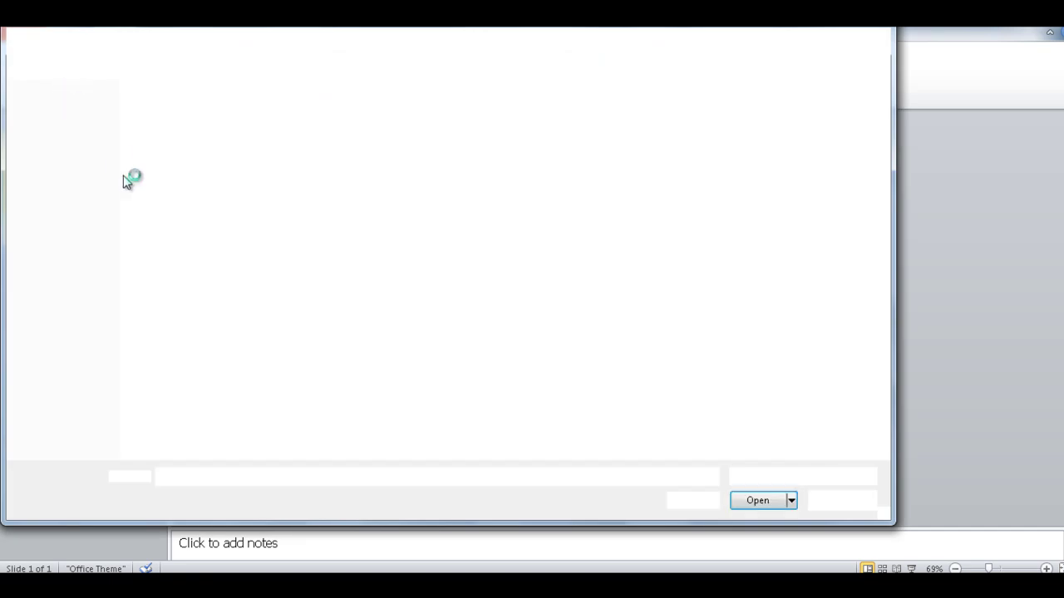
click(65, 147)
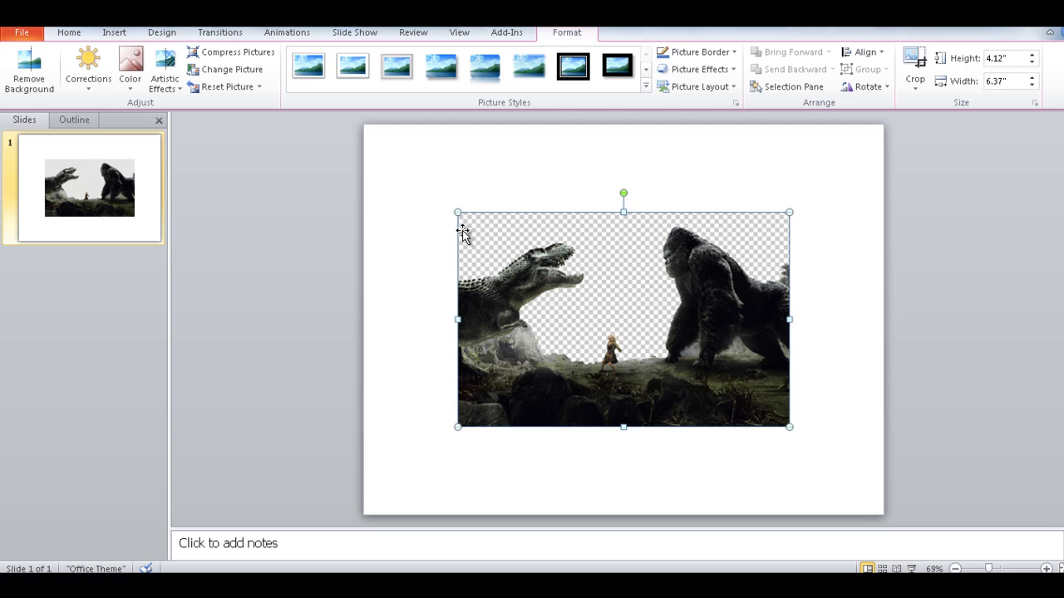
drag(456, 214, 382, 171)
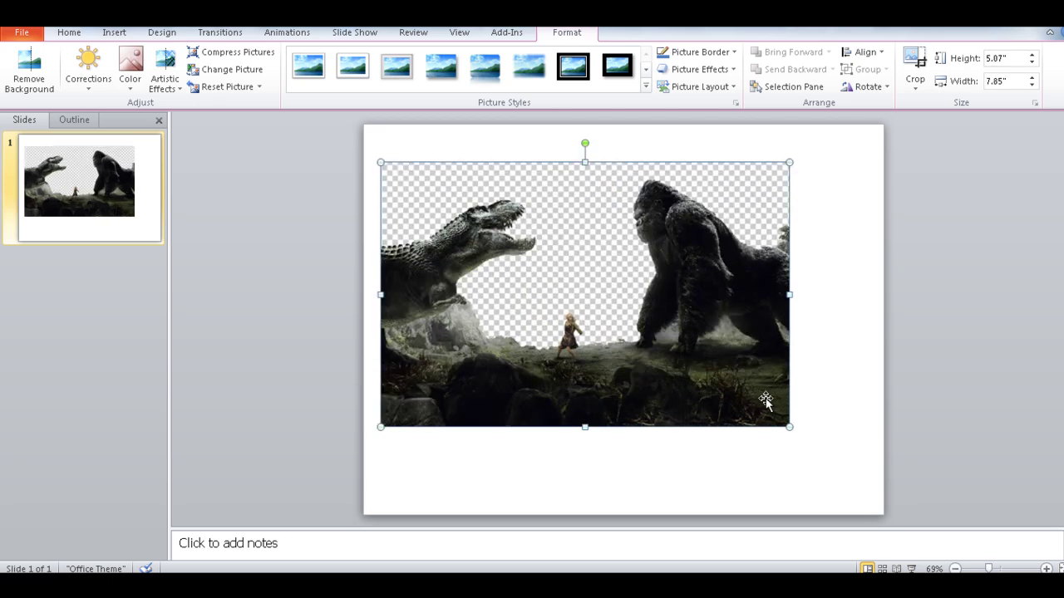
mouse_move(789, 426)
mouse_down()
mouse_move(886, 470)
mouse_move(872, 472)
mouse_up()
click(936, 316)
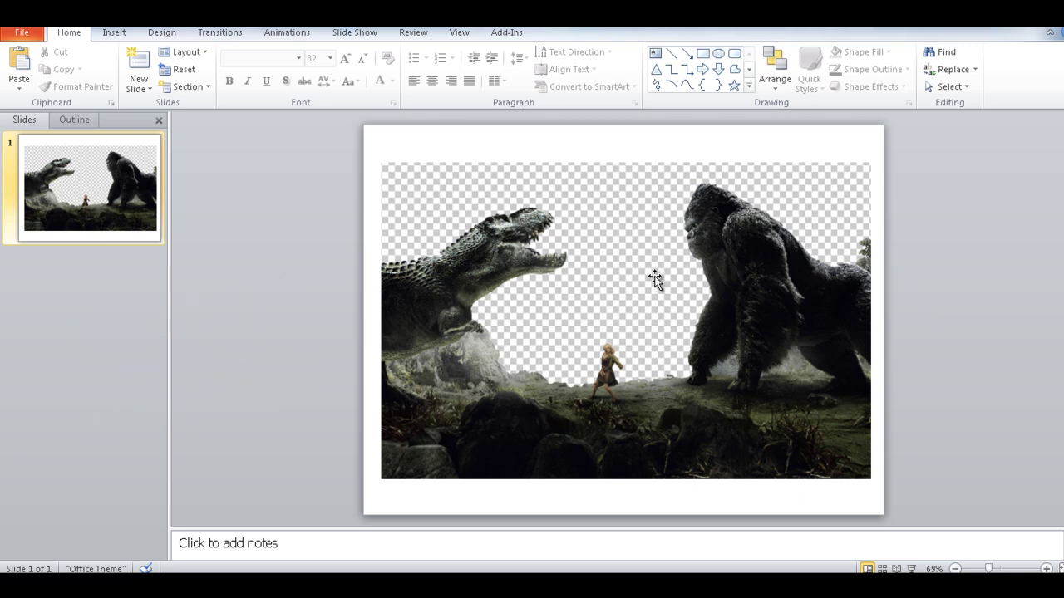
Run Remove Background on the picture with the marquee covering all of it, and keep the changes
click(609, 289)
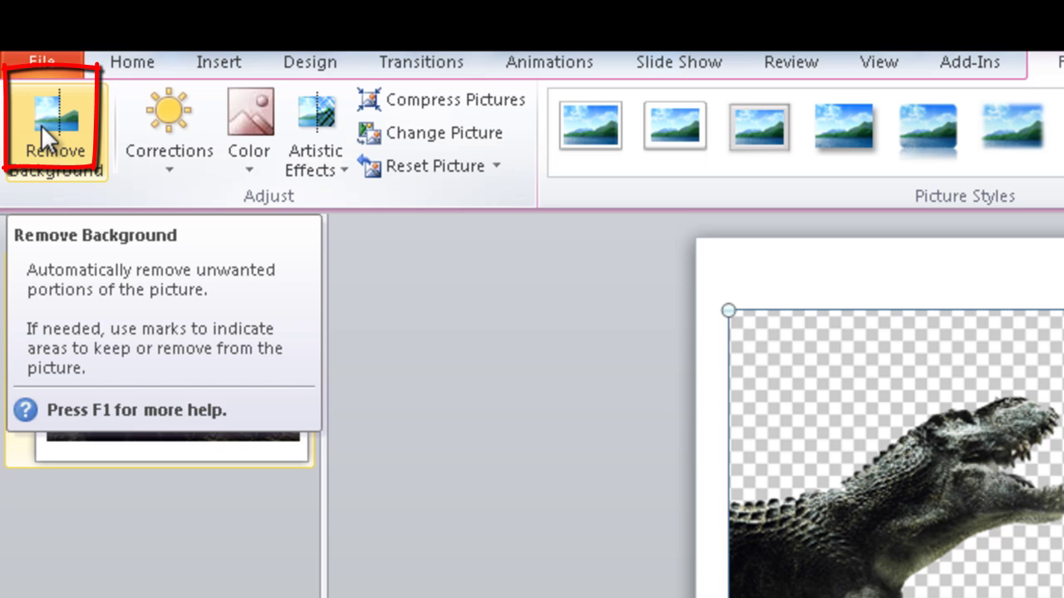
click(40, 124)
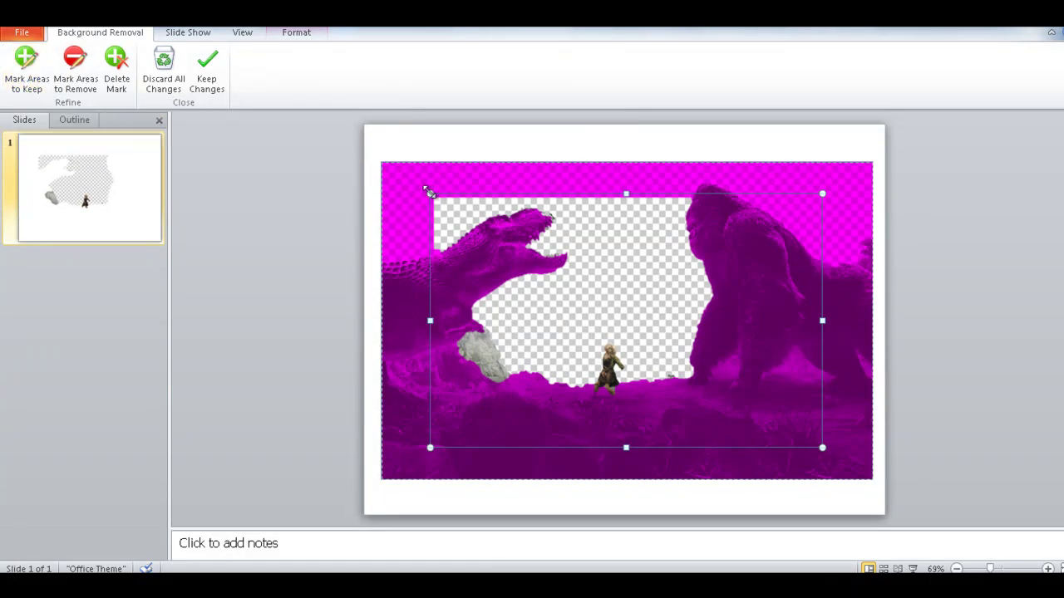
drag(430, 191, 328, 180)
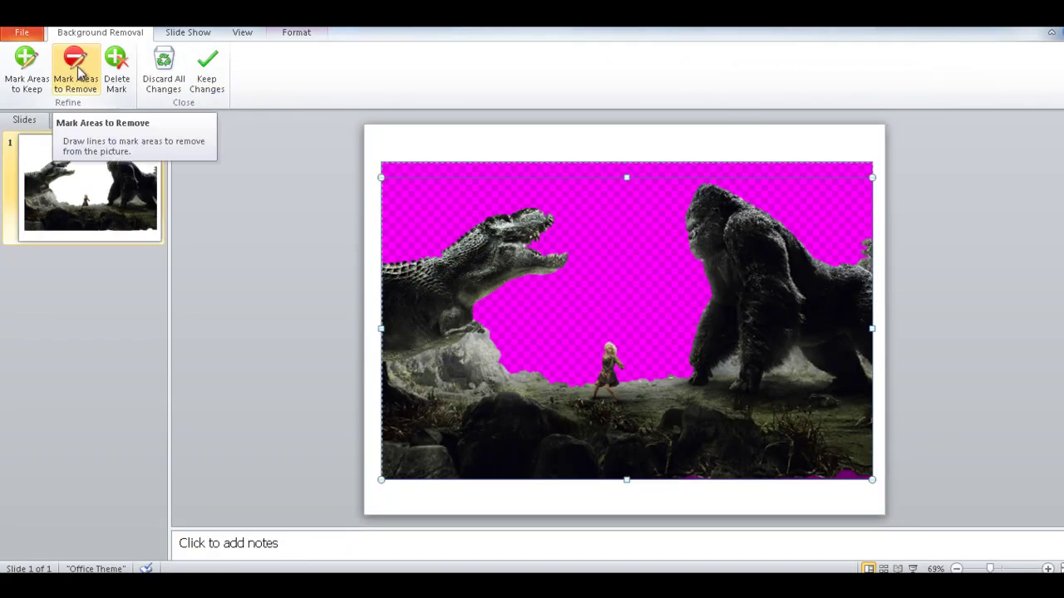
click(207, 73)
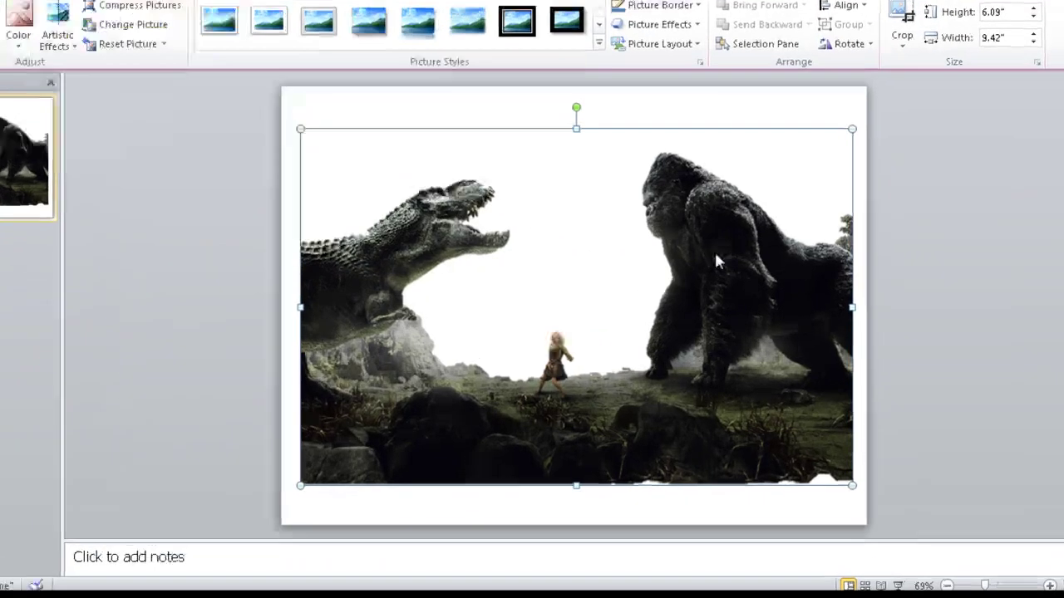
Save the picture as PNG 'King kong vs Trex clipped via msp' and close PowerPoint
right_click(731, 245)
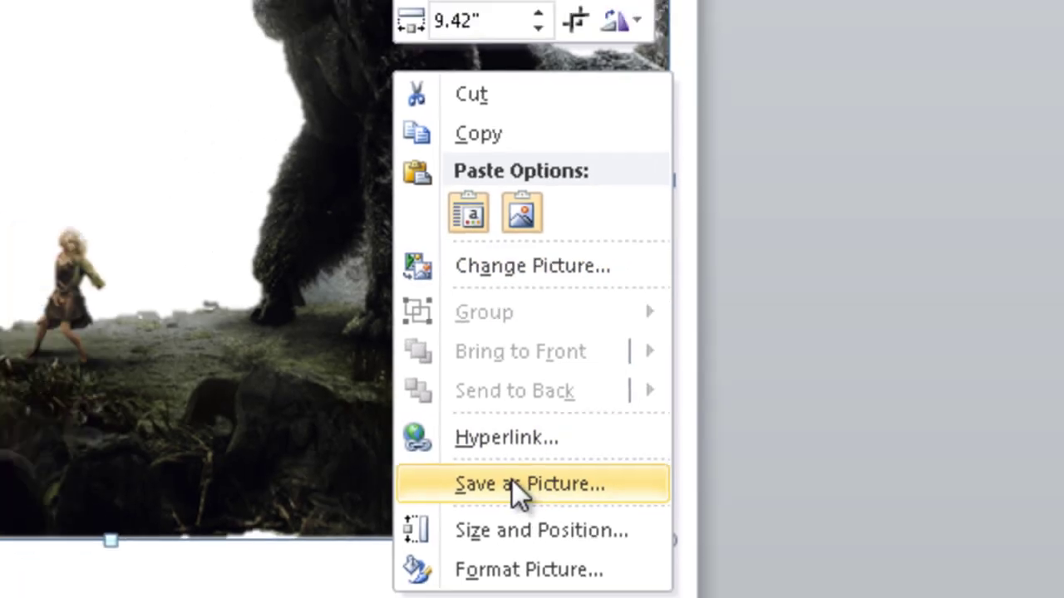
click(519, 485)
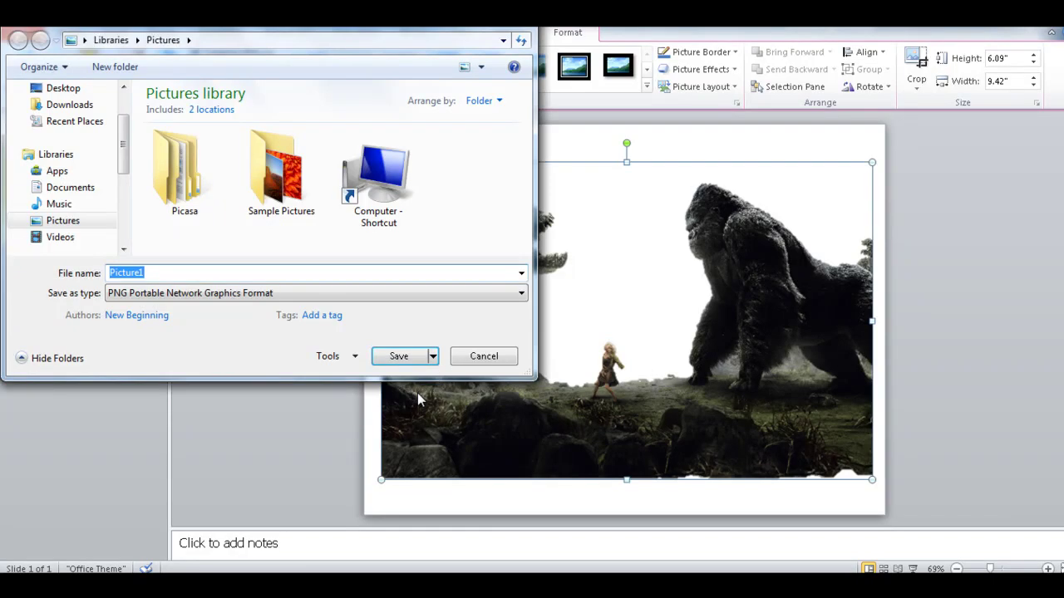
text(King kong vs Trex clipped via msp)
click(397, 359)
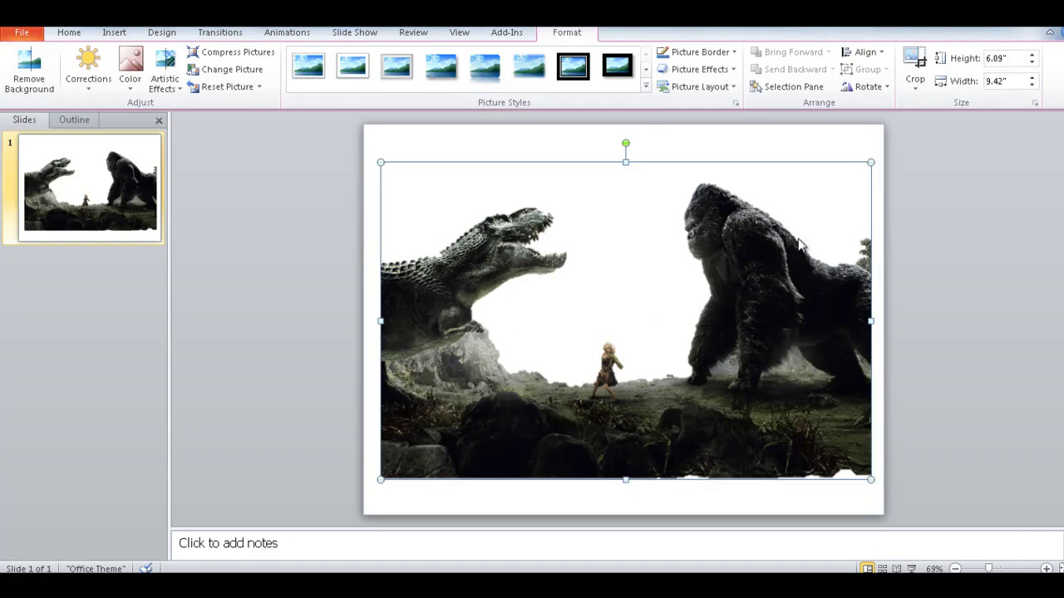
click(1051, 9)
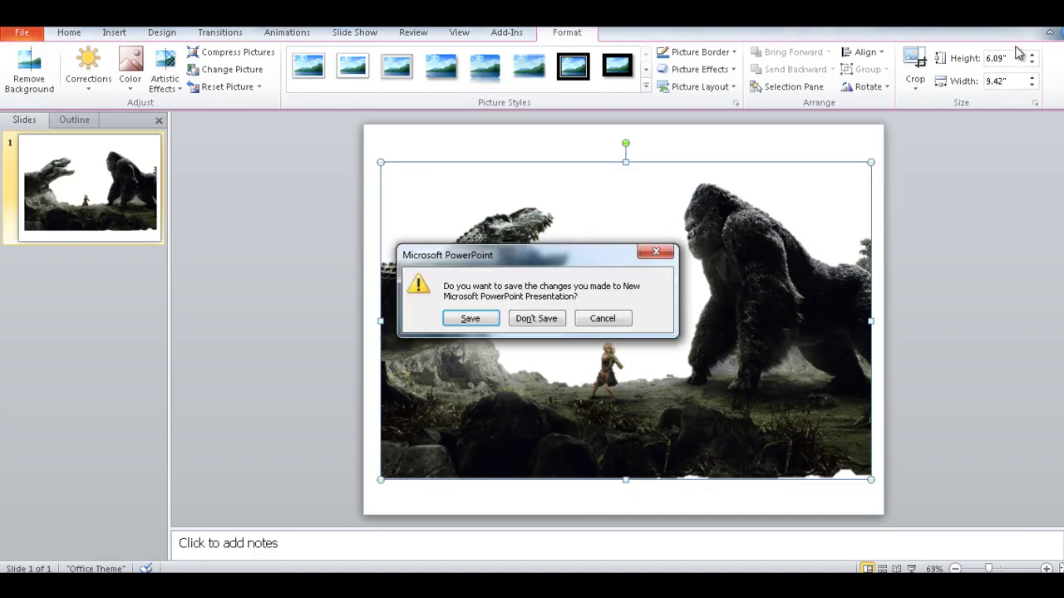
Choose Don't Save to discard the presentation and close PowerPoint
click(549, 324)
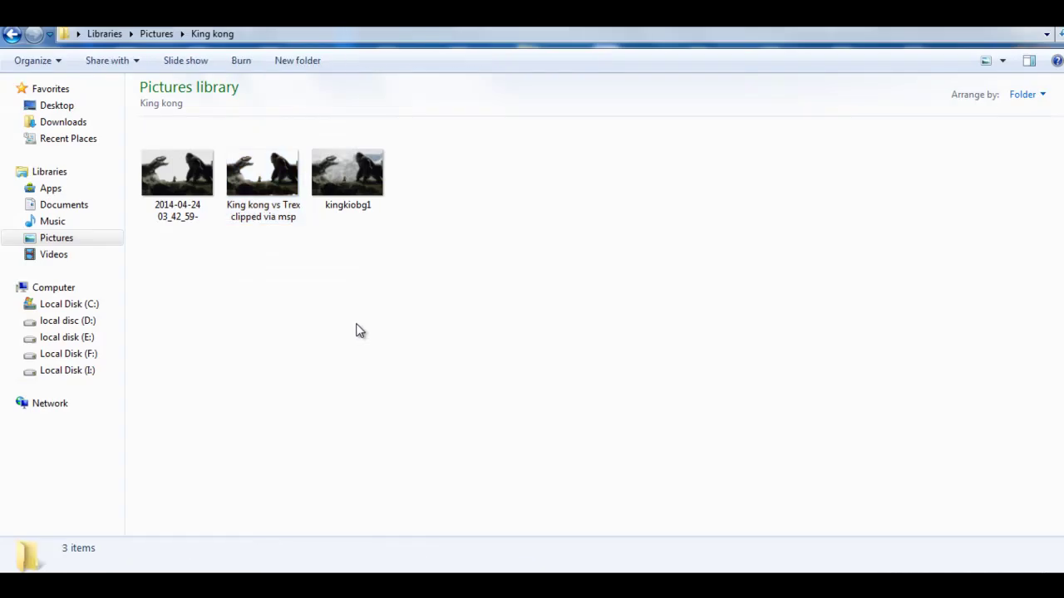